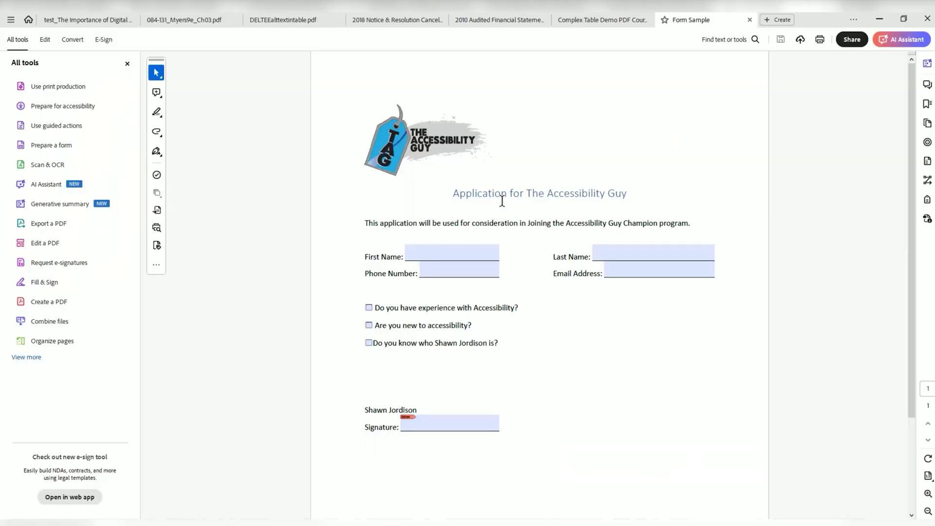
Step: Step through the form's tag tree from the logo Figure tag to the checkbox and Phone Number tags, then switch to Docusign
left_click(928, 201)
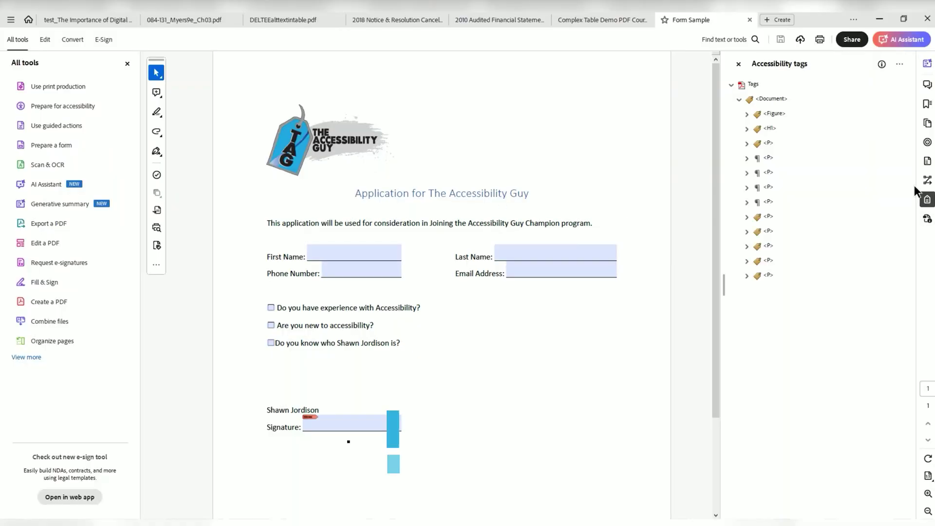
left_click(773, 115)
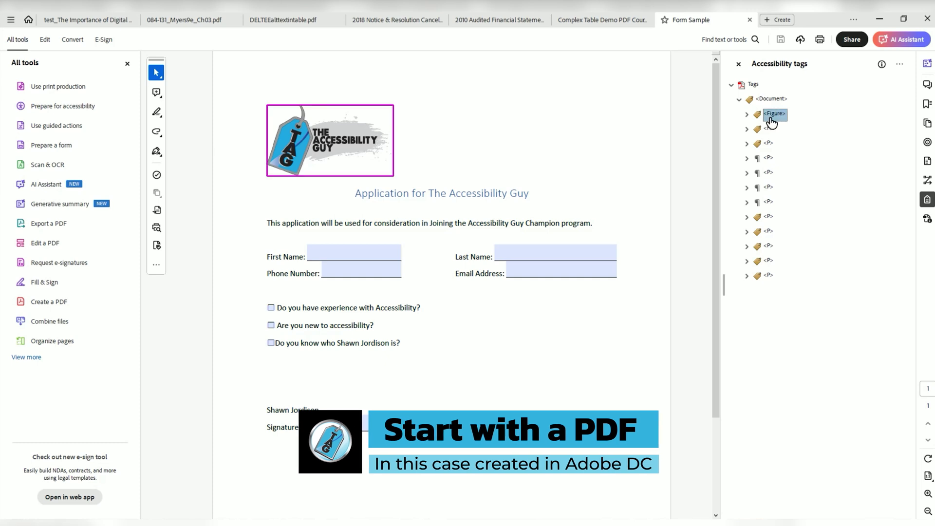
key("Down")
key("Down")
key("Down")
key("Down")
key("Down")
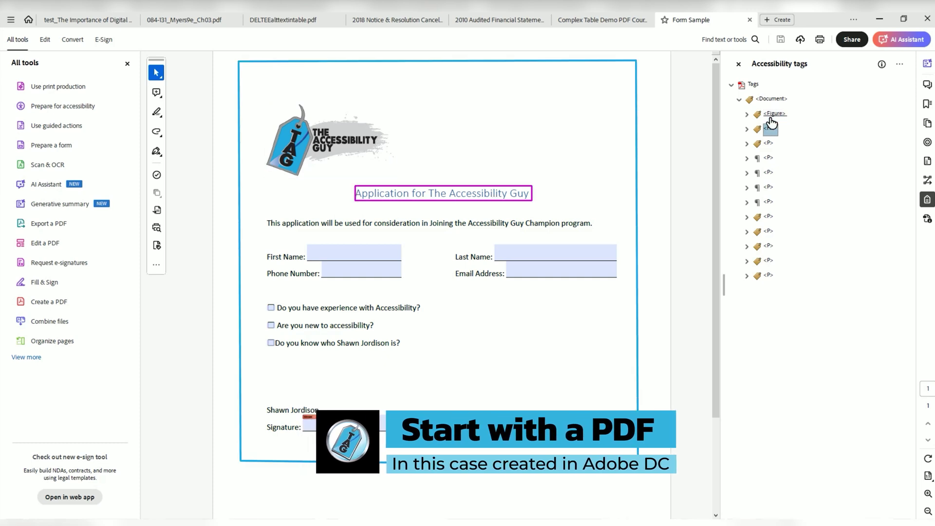
key("Down")
key("Down")
key("Down")
key("Down")
key("Down")
key("Down")
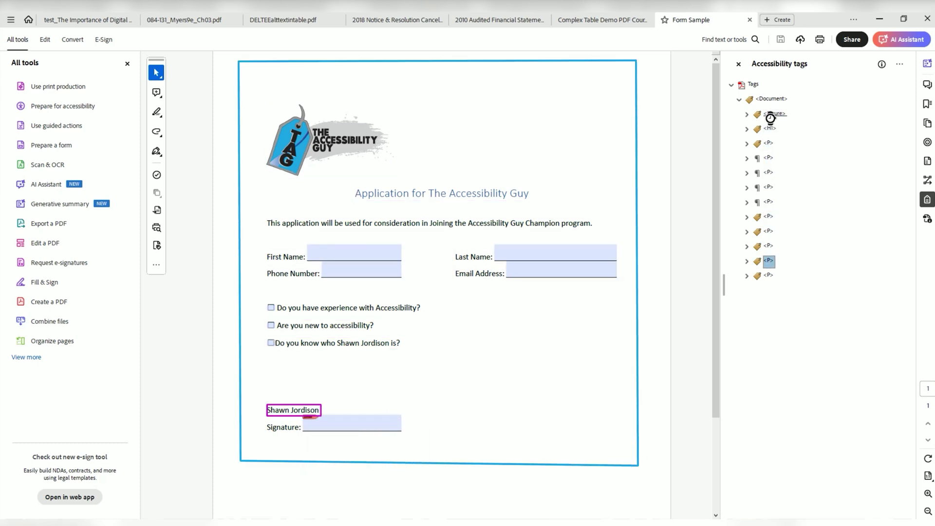
key("Up")
key("Up")
key("Up")
key("Up")
key("Up")
key("Up")
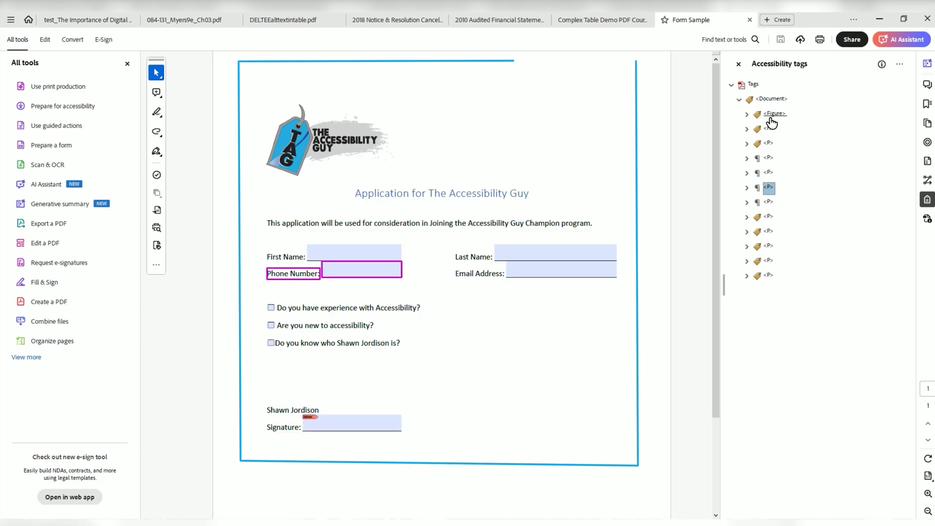
key("alt+Tab")
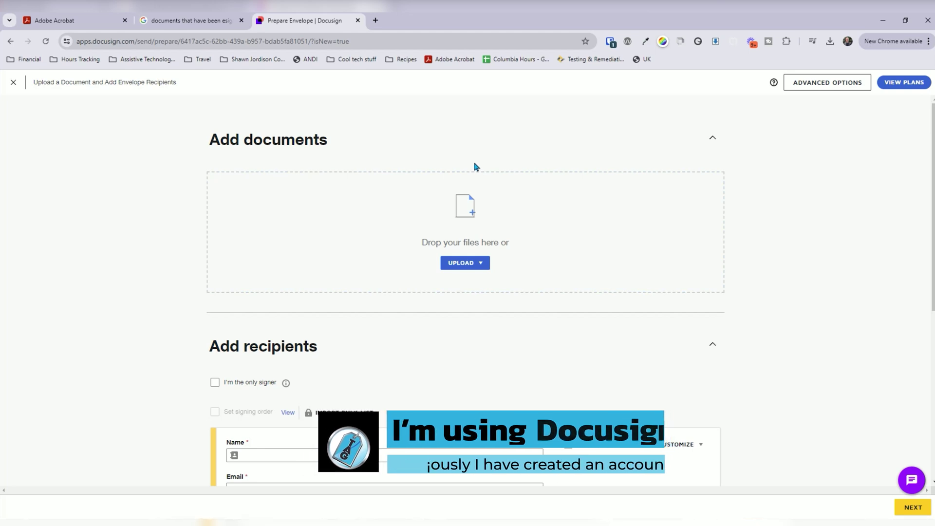
Step: Upload the application PDF to the Docusign envelope
left_click_drag(1, 241, 374, 236)
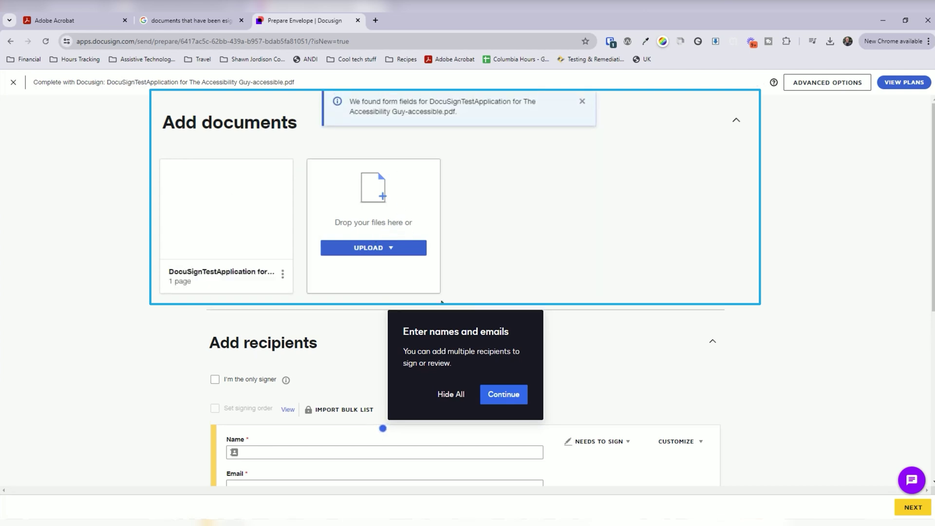
left_click(518, 406)
left_click(299, 293)
Step: Add the suggested recipient with the Needs to Sign role and proceed to field placement
left_click(296, 313)
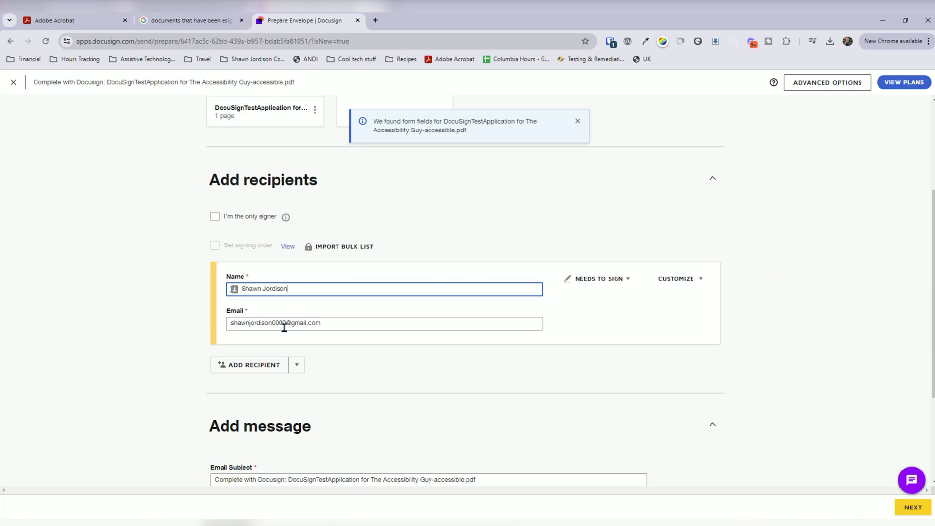
scroll(393, 359, "down", 3)
scroll(384, 263, "up", 3)
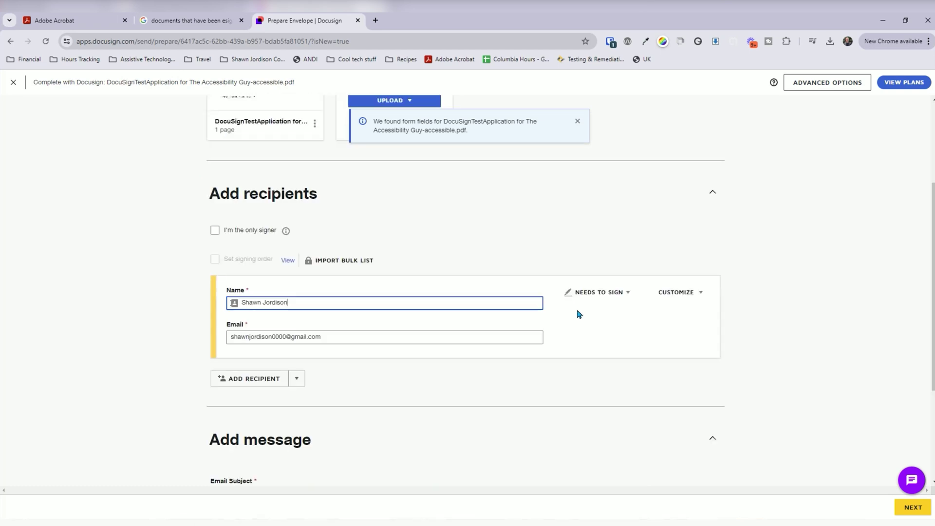
left_click(618, 297)
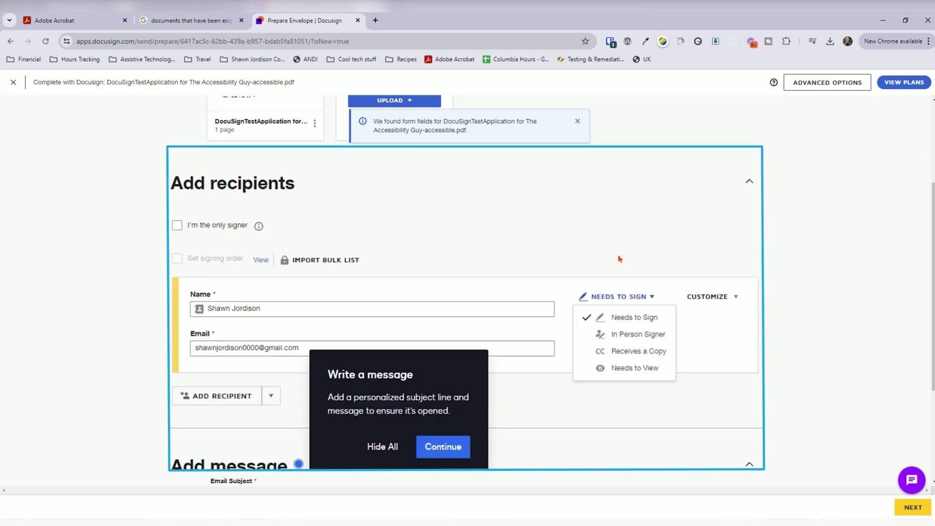
left_click(906, 507)
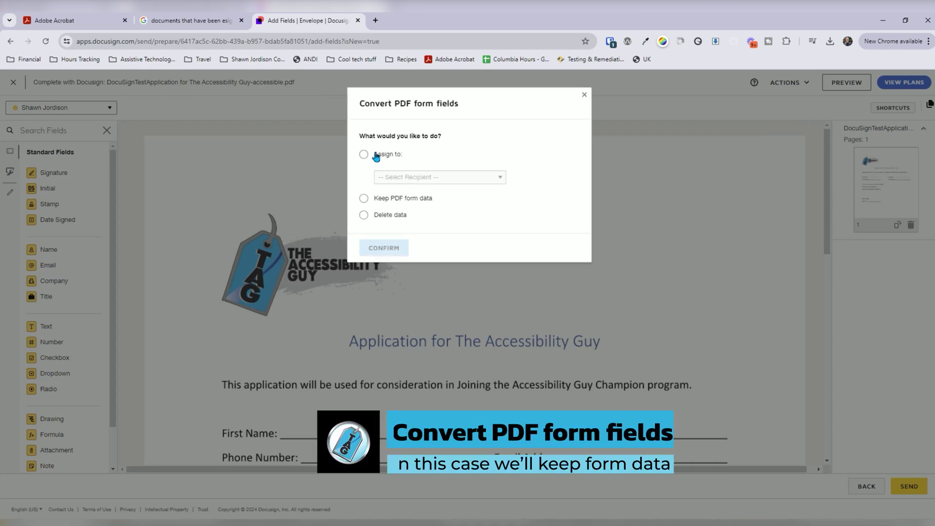
Step: Keep the PDF form data, put a Signature field on the signature line, and send the envelope
left_click(397, 204)
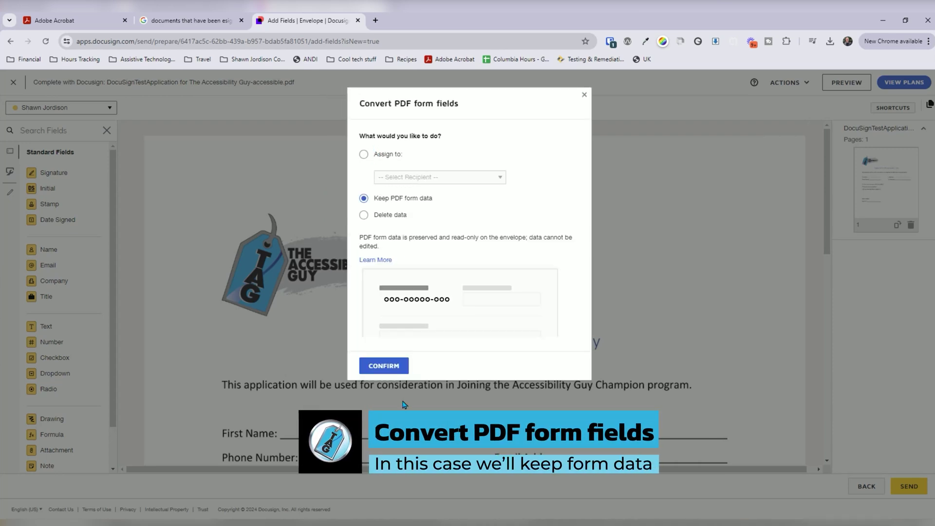
left_click(383, 368)
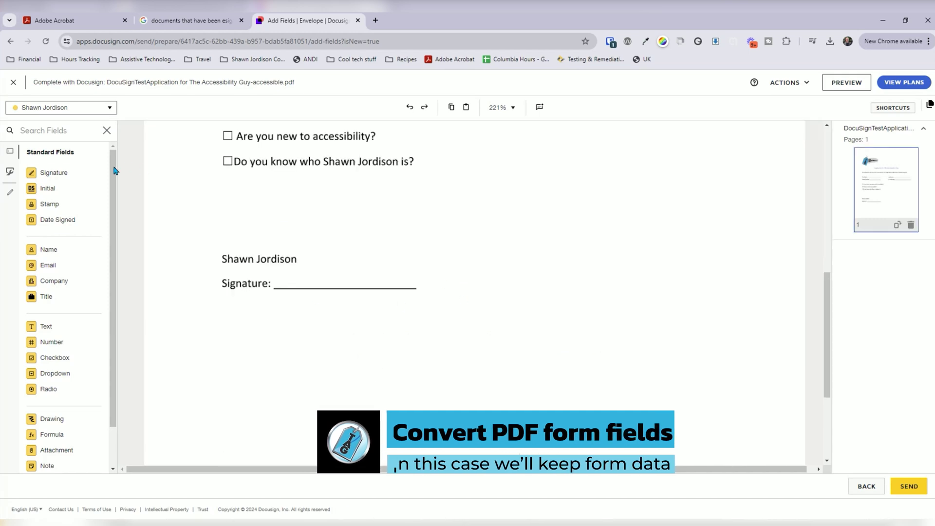
mouse_move(48, 173)
left_mouse_down()
mouse_move(307, 280)
mouse_move(288, 270)
mouse_move(263, 288)
mouse_move(342, 252)
left_mouse_up()
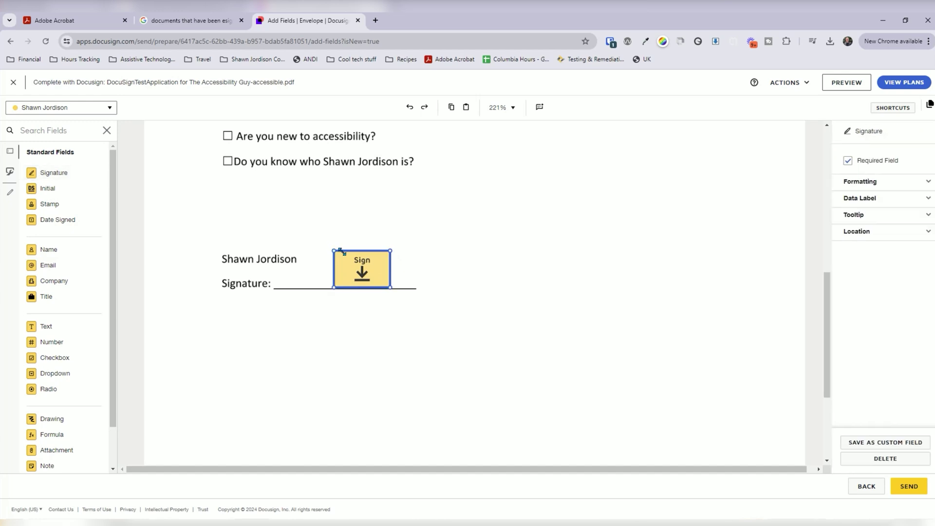
left_click(909, 486)
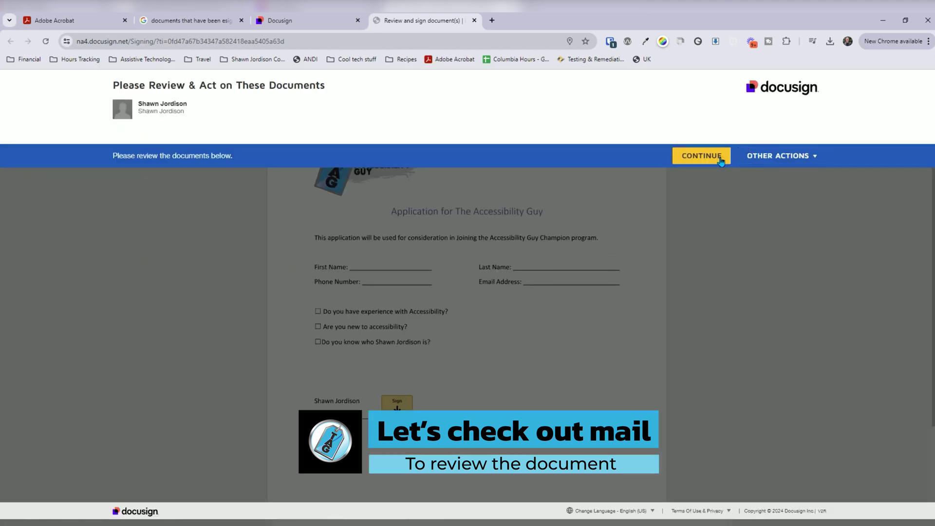
Step: Sign the application form at the sign-here field with the adopted signature and finish
left_click(702, 156)
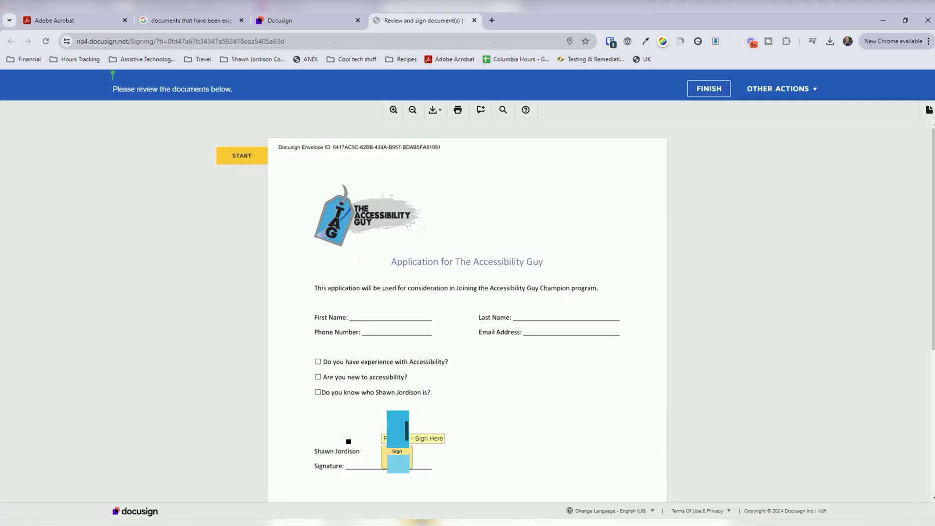
left_click(399, 460)
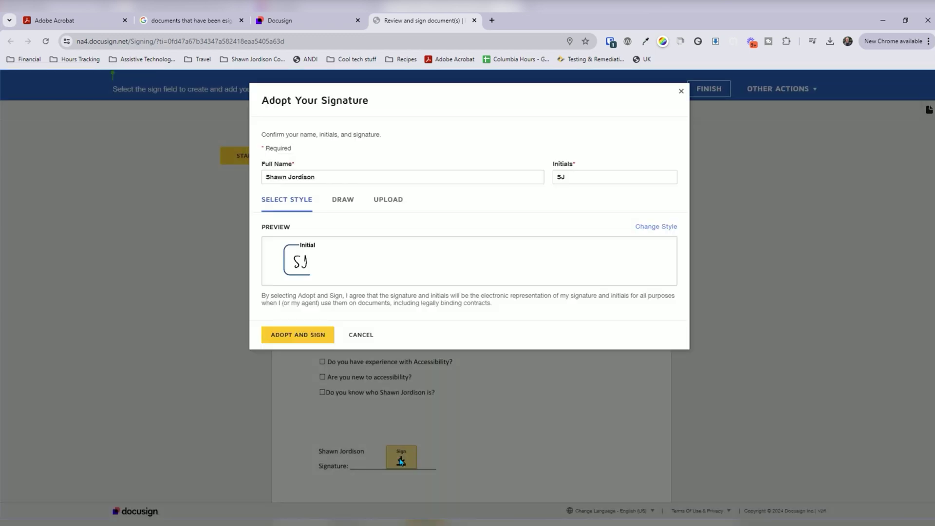
left_click(301, 335)
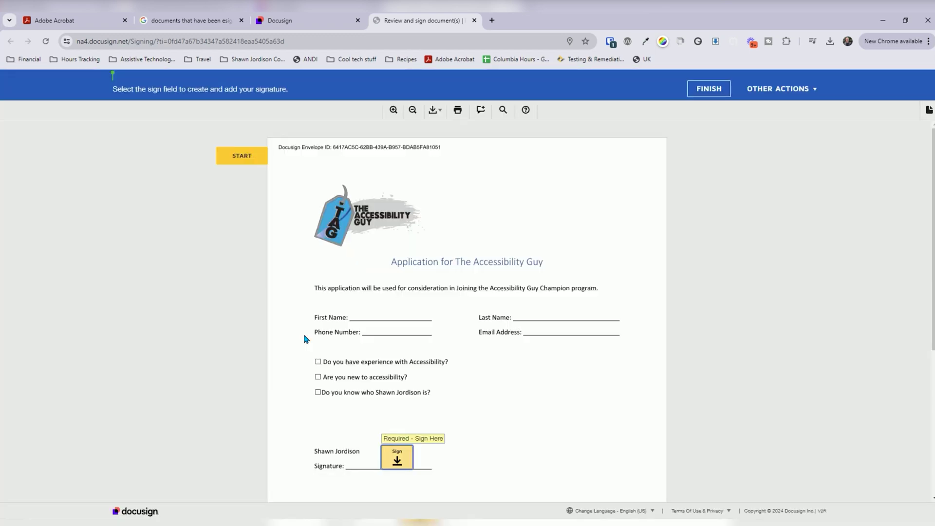
left_click(606, 488)
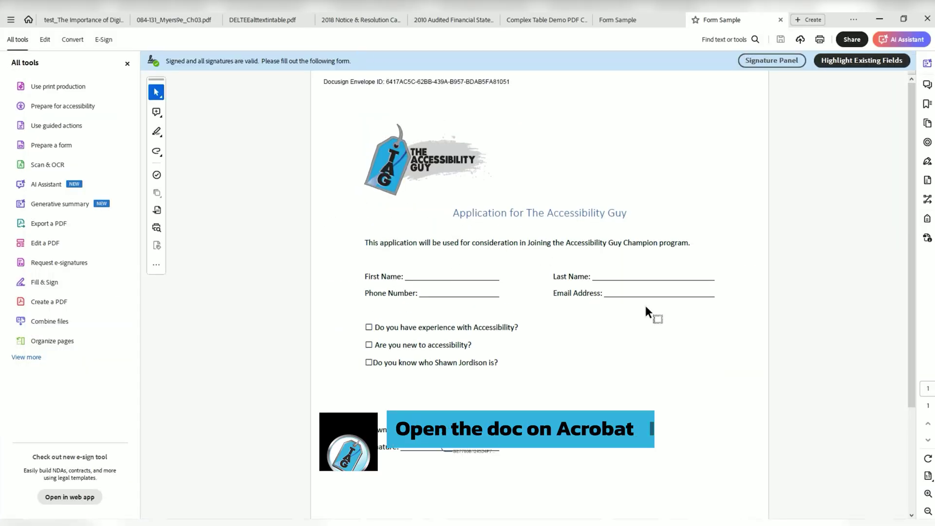
Step: Walk the signed form's tag tree from the logo Figure down to the signature's Figure tag
left_click(928, 220)
left_click(770, 115)
key("Down")
key("Down")
key("Down")
key("Down")
key("Down")
key("Down")
key("Down")
key("Down")
key("Down")
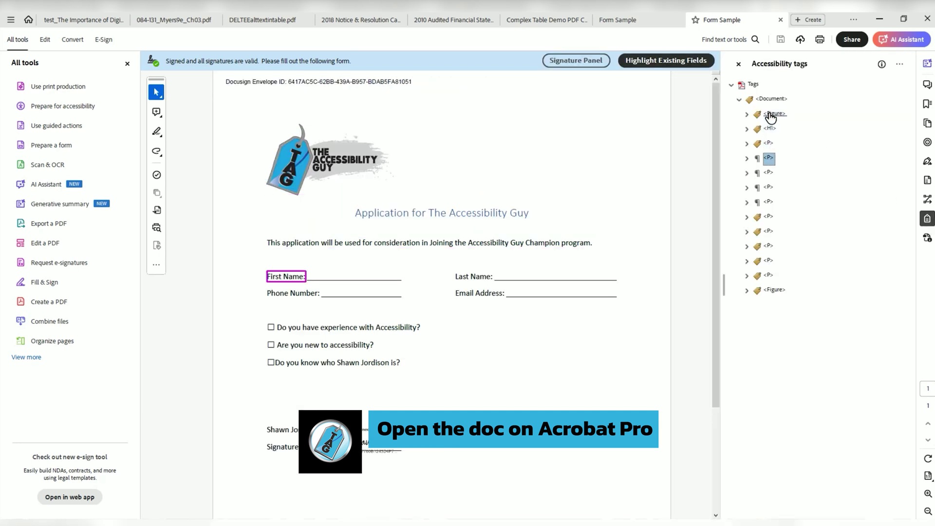
key("Up")
key("Up")
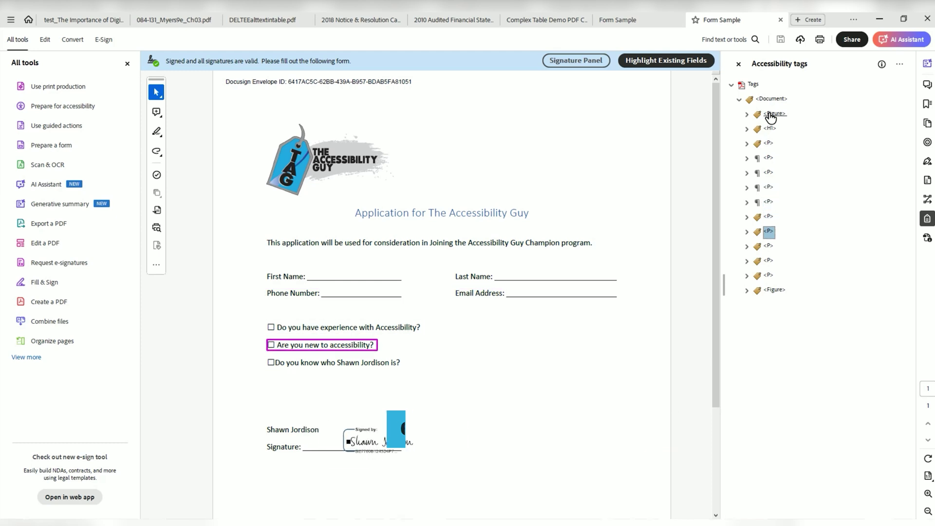
key("Down")
key("Down")
key("Down")
key("Down")
key("Down")
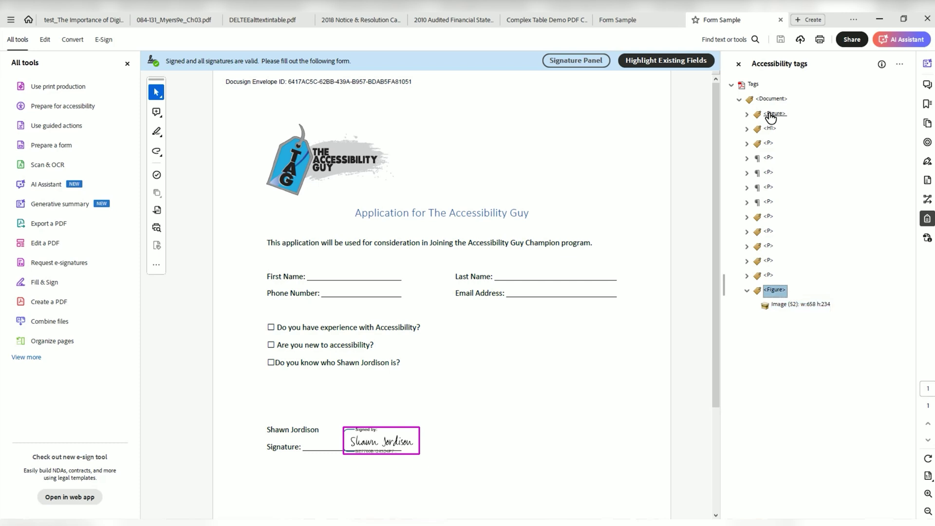
Step: Inspect the signature Figure tag's properties, then show the Signatures panel listing Rev. 1
right_click(772, 292)
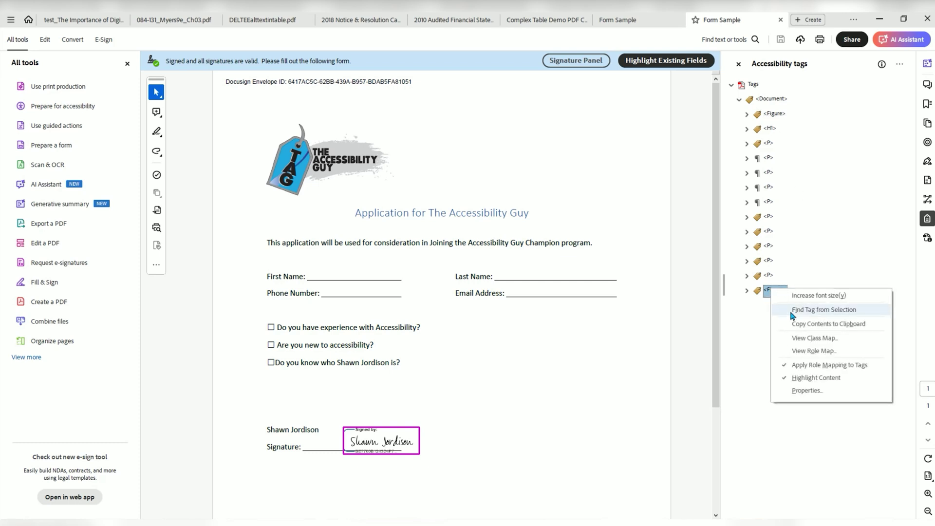
left_click(818, 393)
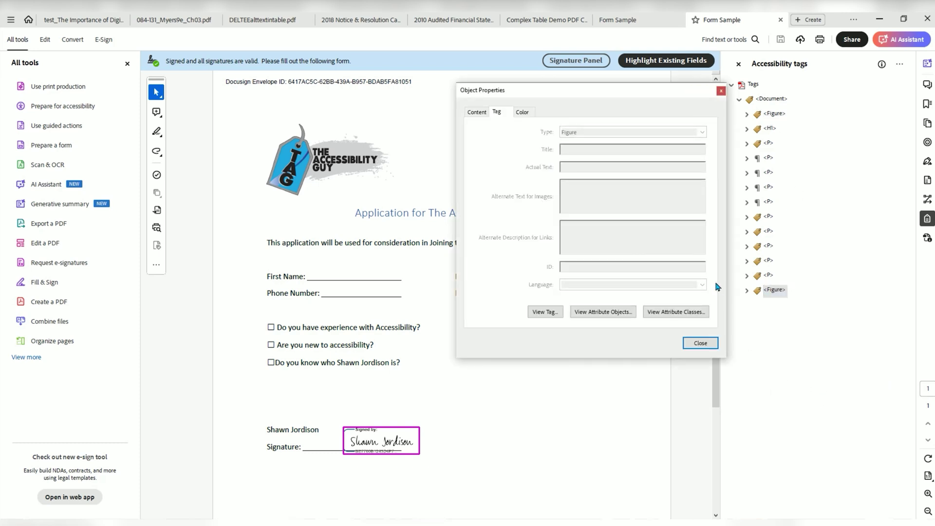
left_click(701, 343)
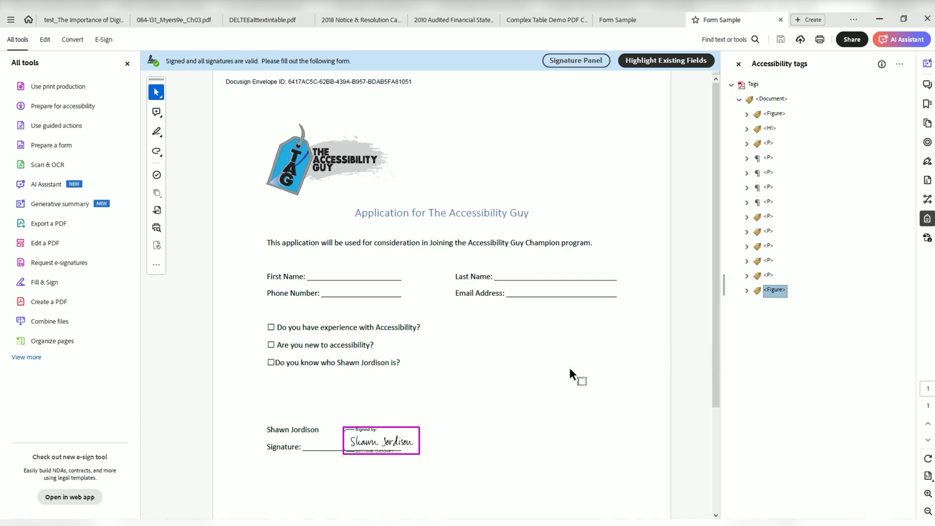
left_click(539, 176)
left_click(598, 60)
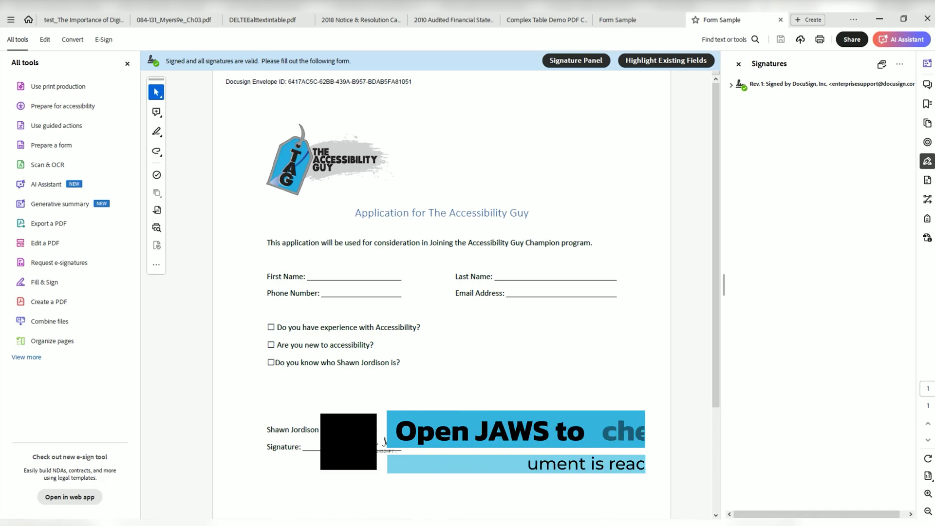
Step: Launch the JAWS screen reader by searching Windows for 'jaws'
key("super")
type("jaws")
key("Return")
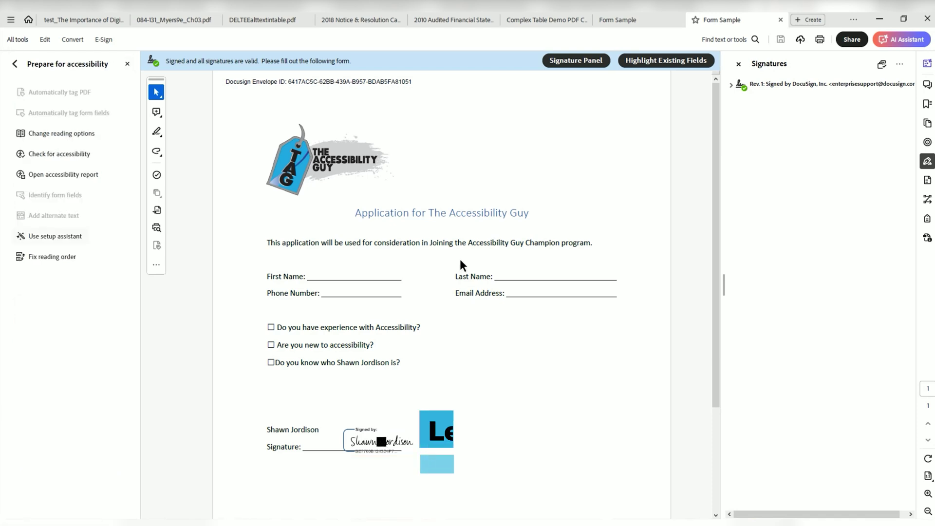
Step: Run the accessibility check and trace the failed Tagged annotations result to the signature
left_click(58, 155)
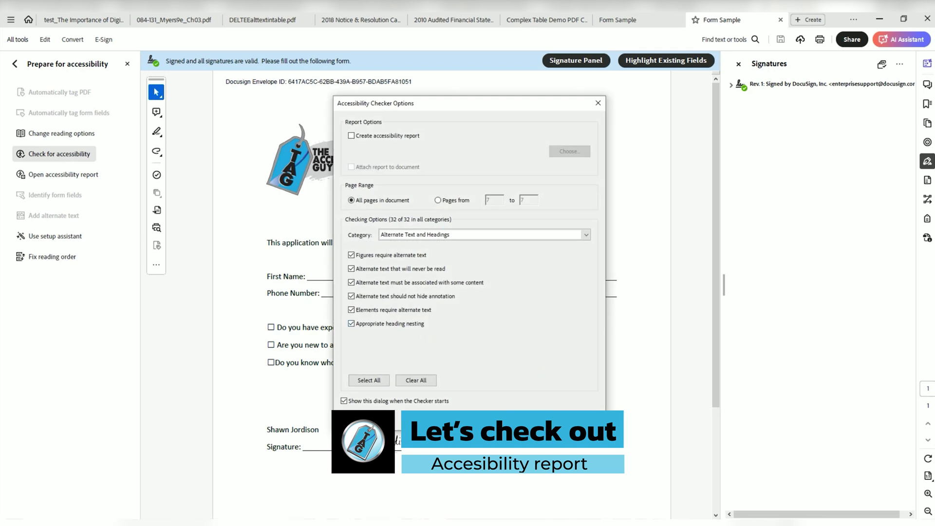
key("Return")
left_click(731, 100)
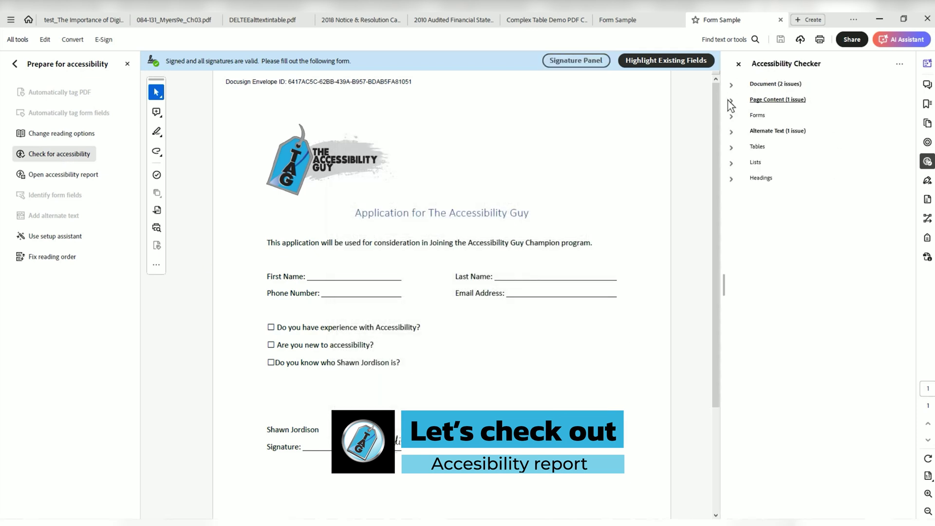
left_click(740, 132)
left_click(777, 146)
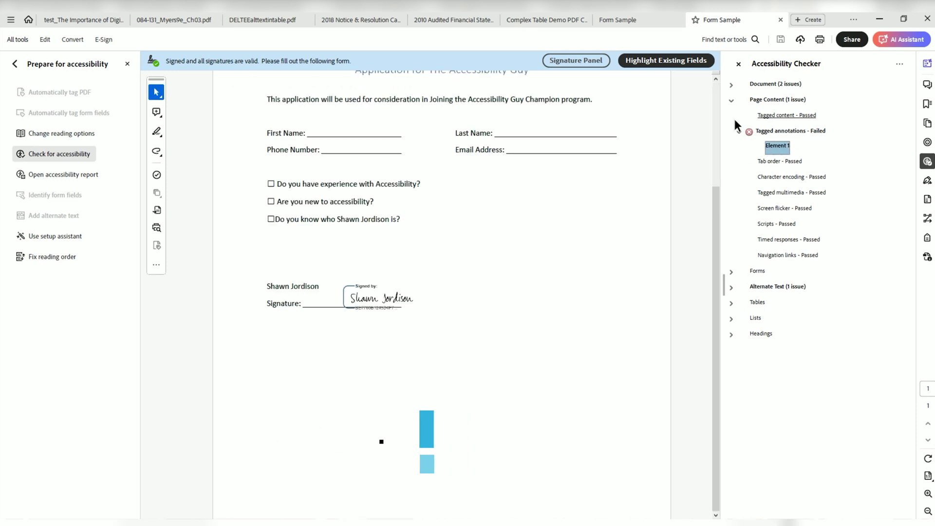
scroll(623, 219, "up", 3)
Step: Trace the failed Other elements alternate text result to the signature as well
left_click(731, 287)
left_click(740, 366)
left_click(777, 380)
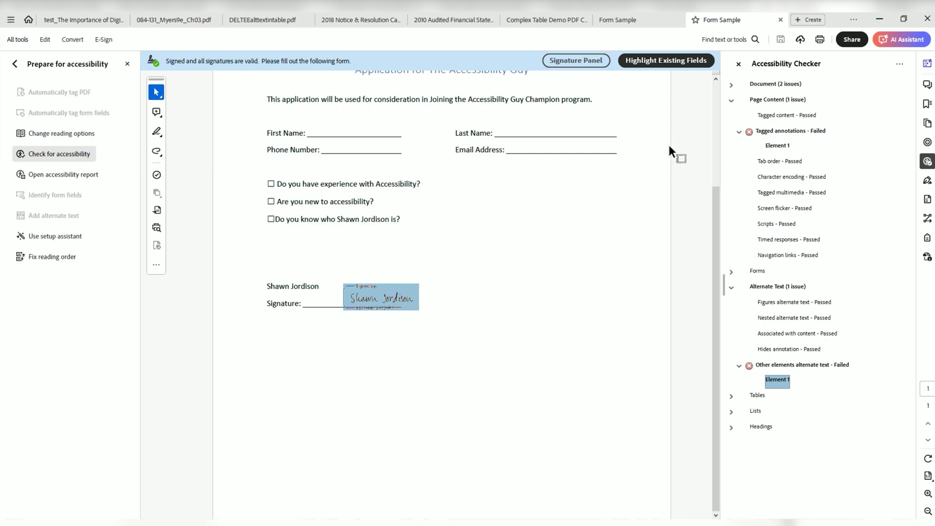
scroll(663, 160, "up", 3)
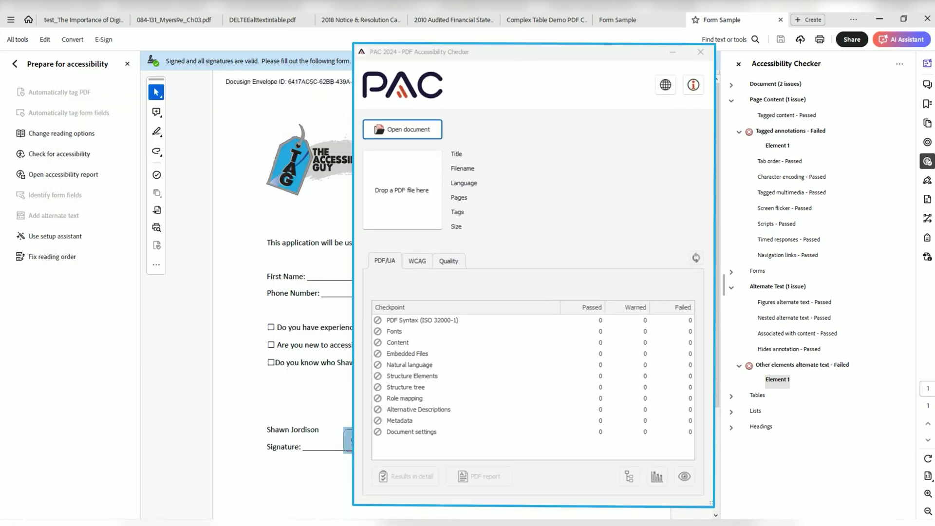
Step: Check the signed form in PAC 2024 and review the failed Natural language checkpoint under PDF/UA and WCAG
left_click(422, 184)
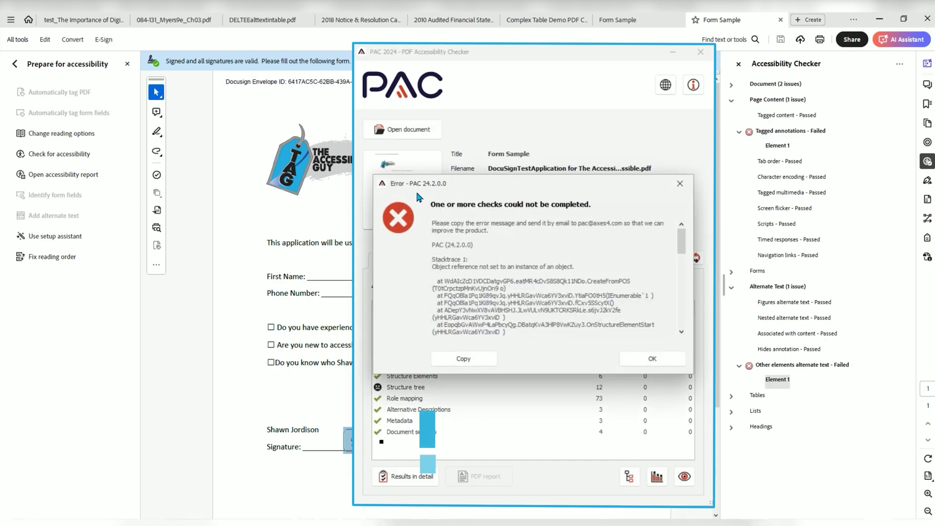
left_click(642, 362)
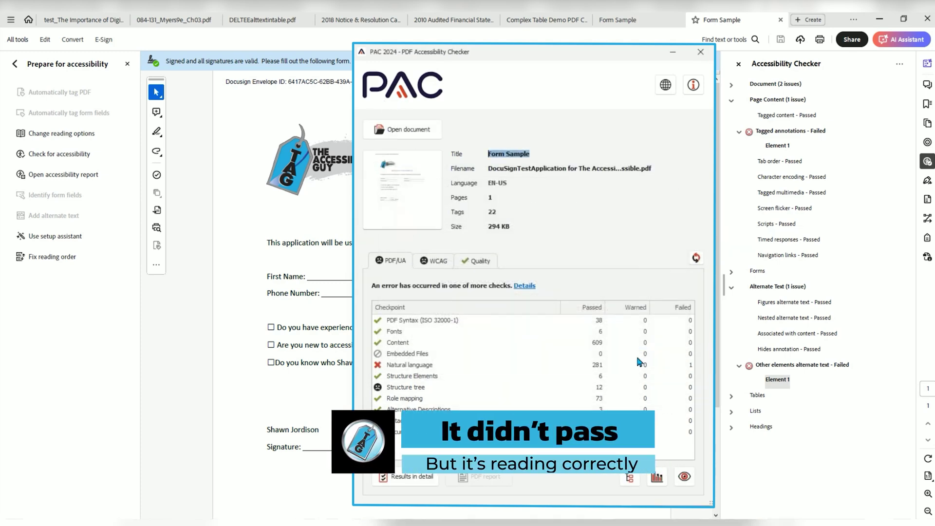
left_click(399, 365)
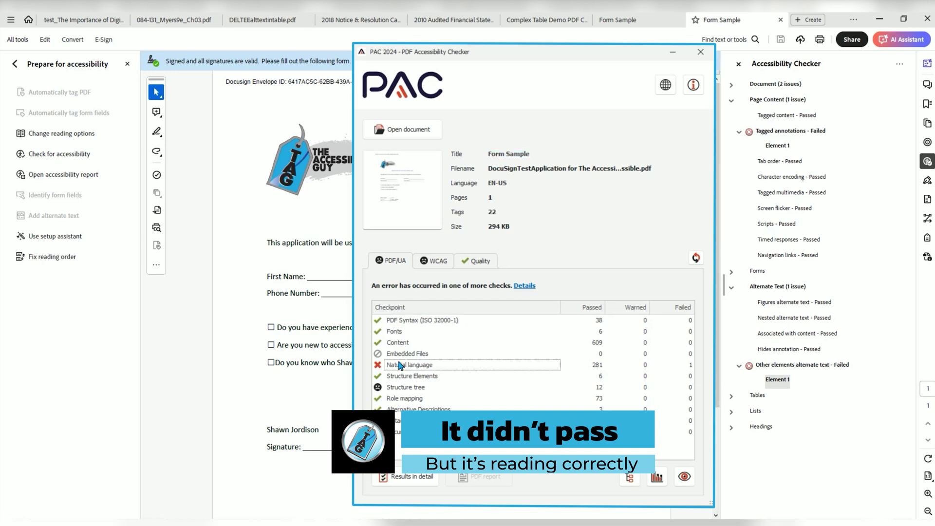
left_click(435, 261)
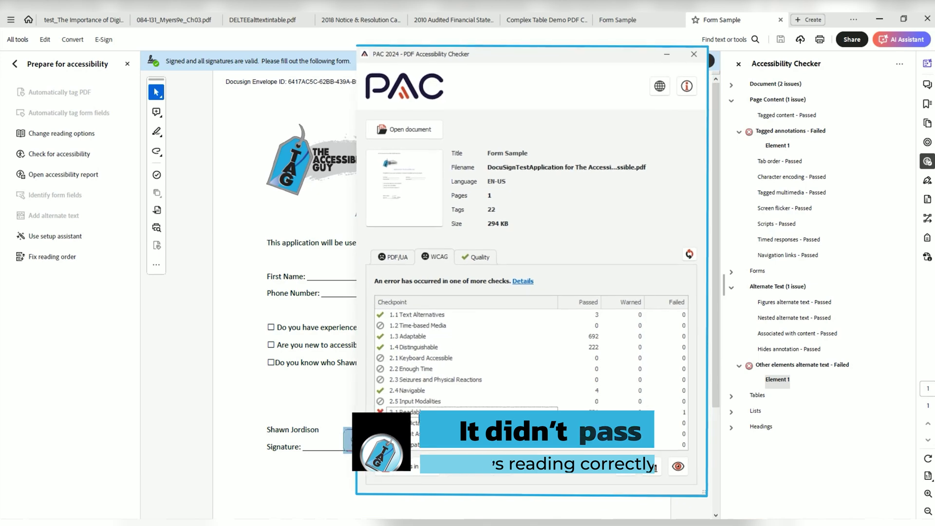
Step: Expand the detailed results down to the form field alternate name lacking a natural language
left_click(413, 434)
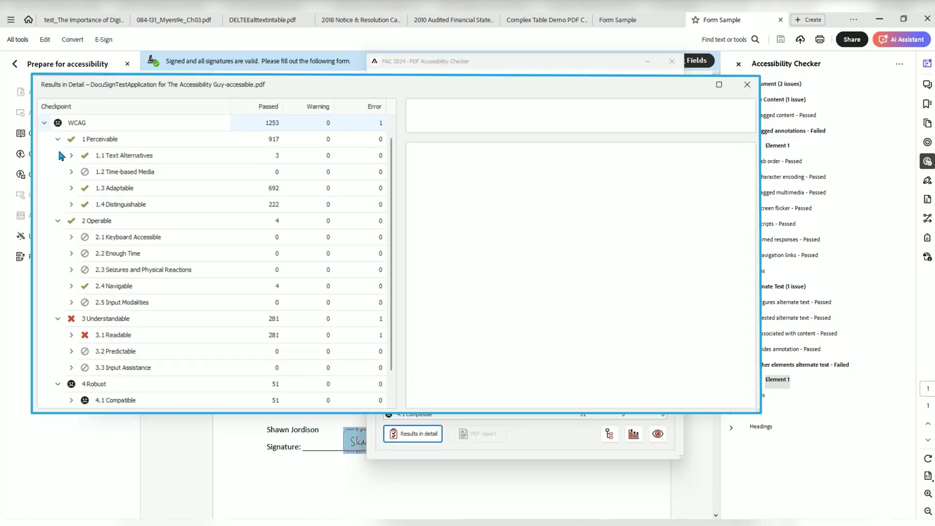
left_click(72, 335)
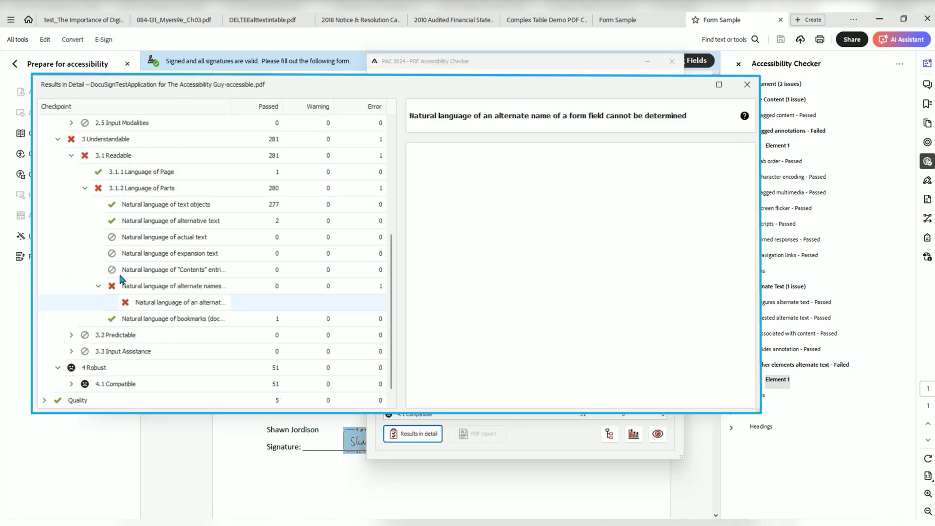
scroll(313, 303, "down", 1)
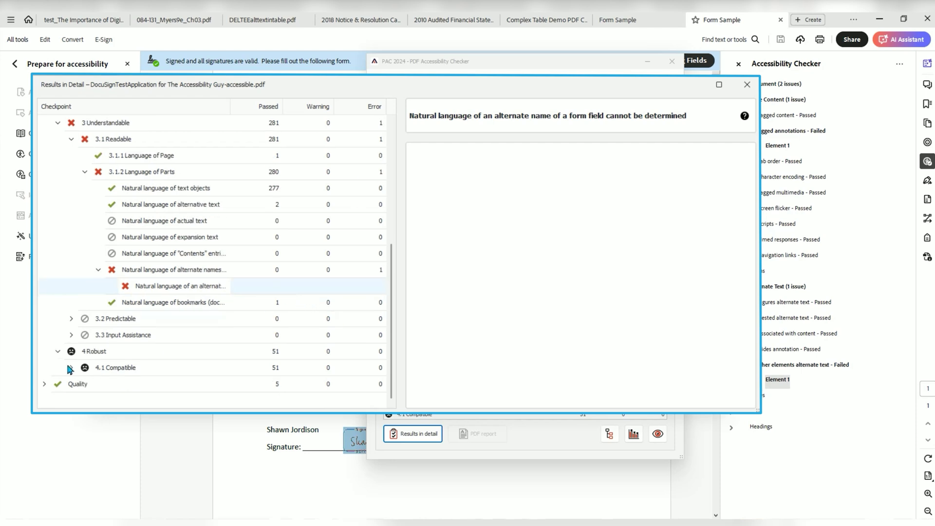
scroll(96, 358, "up", 5)
scroll(95, 203, "down", 5)
scroll(95, 203, "up", 5)
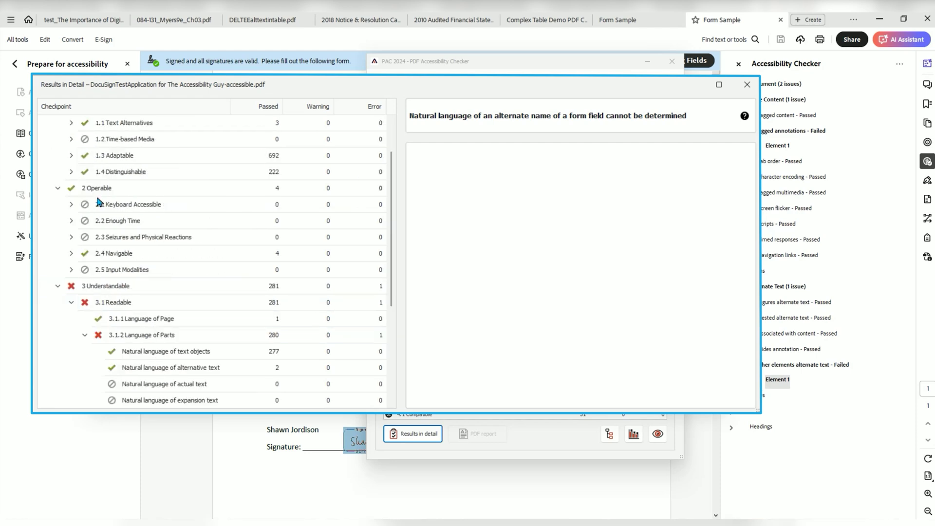
left_click_drag(622, 106, 595, 97)
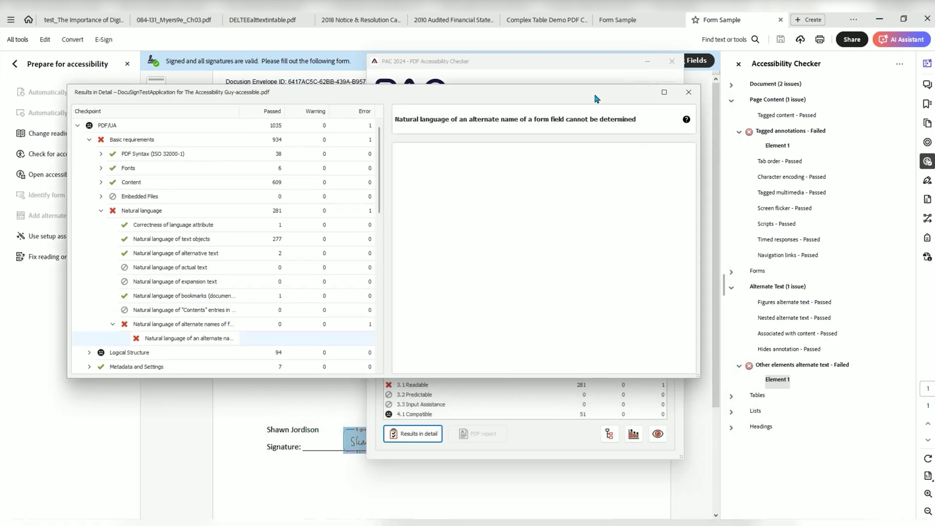
Step: Close the detailed results window and exit PAC 2024
left_click(689, 90)
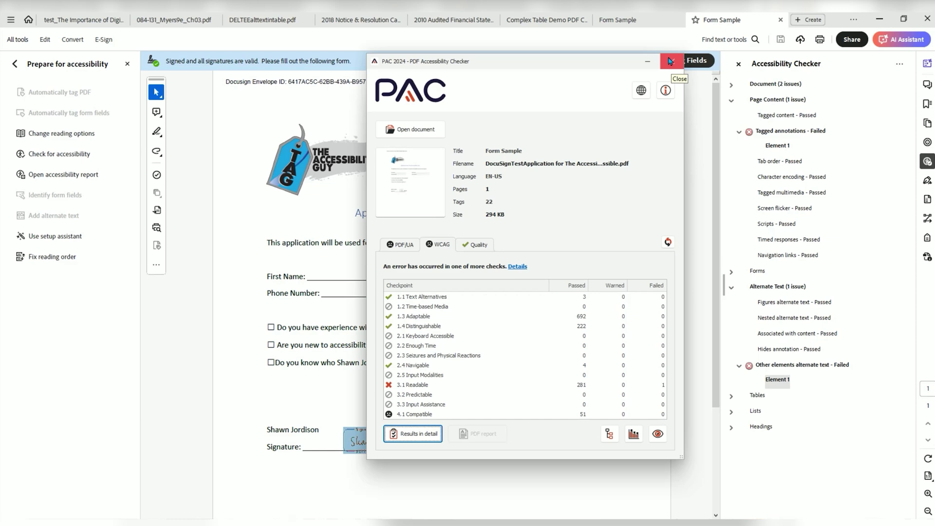
left_click(671, 61)
scroll(484, 330, "down", 3)
scroll(489, 319, "up", 3)
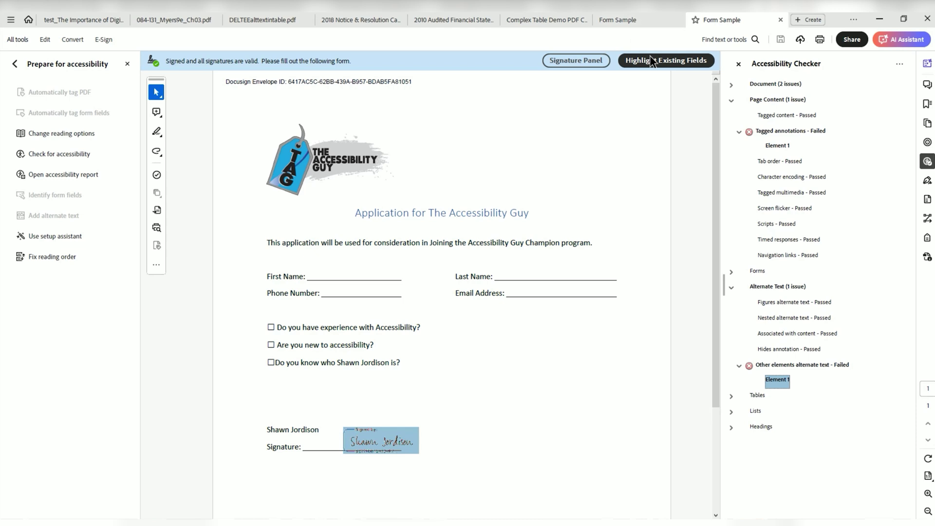
Step: Bring back the signed form's tag tree in place of the checker results and show its options list
right_click(780, 153)
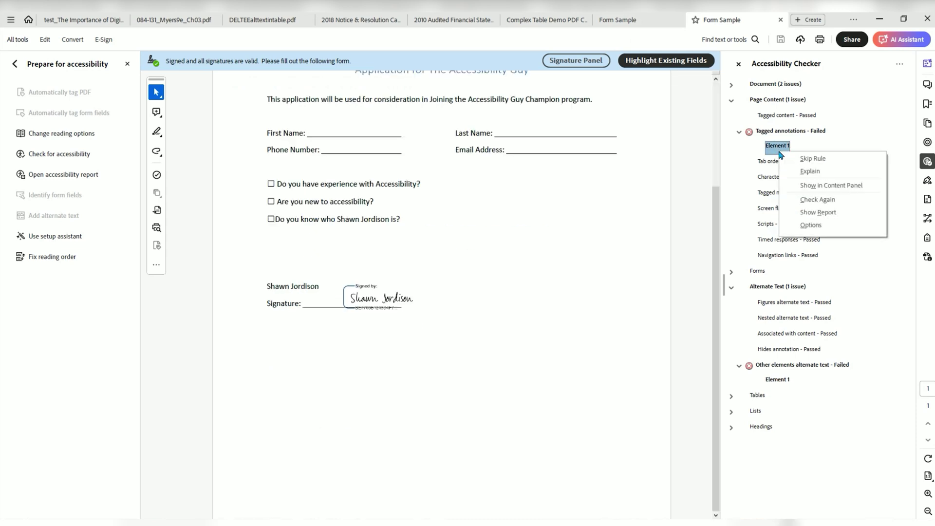
left_click(928, 238)
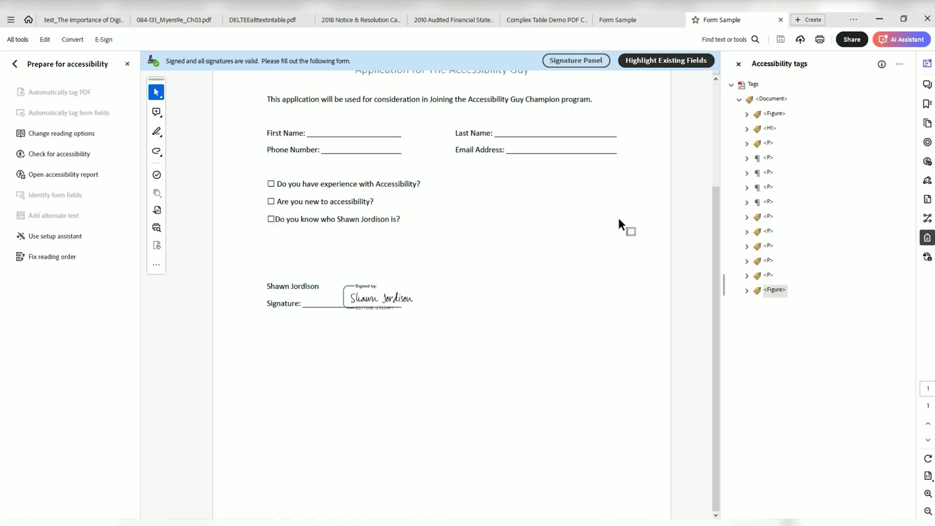
left_click(900, 63)
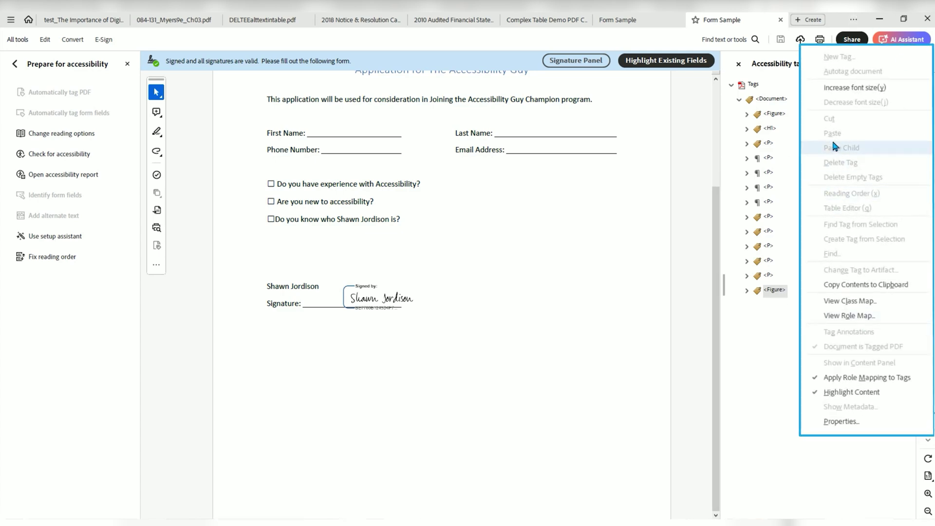